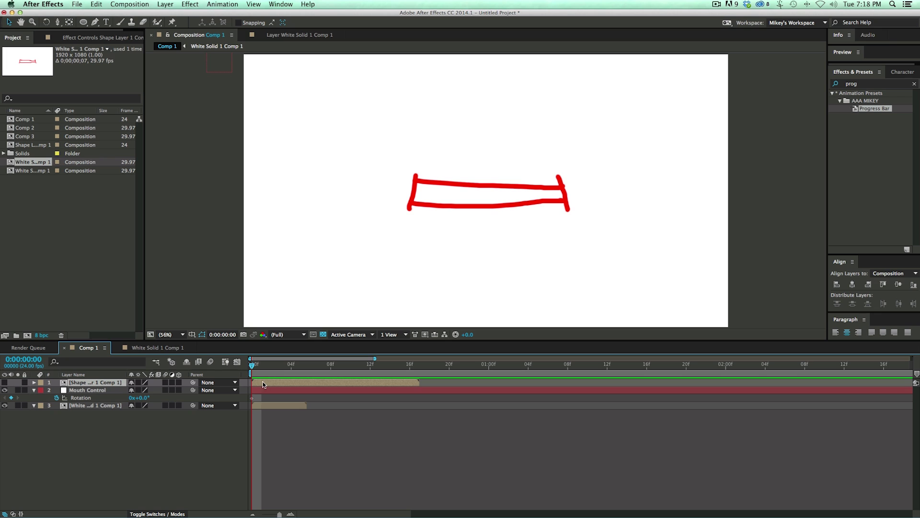
Step and scrub through the first frames of Comp 1 to preview the mouth shapes
key(Page_Down)
key(Page_Down)
key(Page_Down)
mouse_move(260, 369)
mouse_down()
mouse_move(299, 368)
mouse_move(249, 369)
mouse_up()
mouse_move(254, 367)
mouse_down()
mouse_move(290, 368)
mouse_move(251, 367)
mouse_up()
Inside the mouth-drawing precomp, preview the Paint strokes' animation, then return to Comp 1
double_click(265, 405)
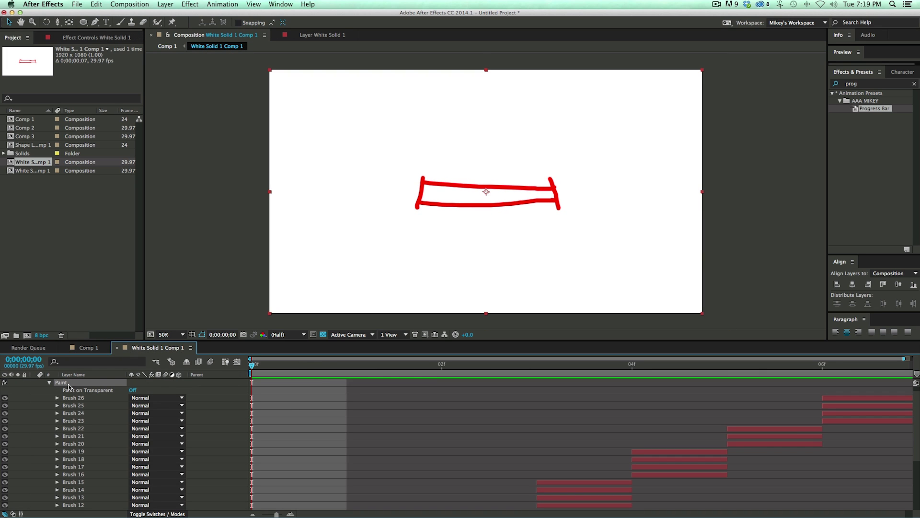
click(49, 383)
key(space)
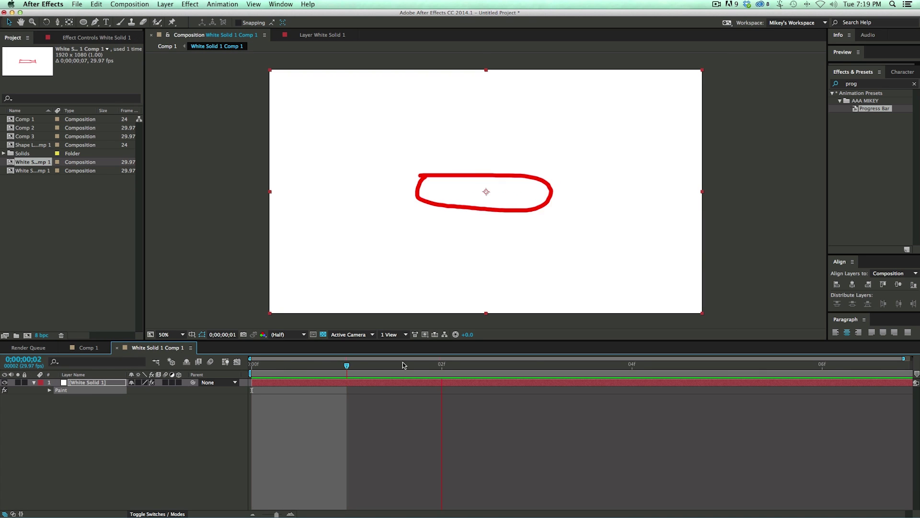
key(space)
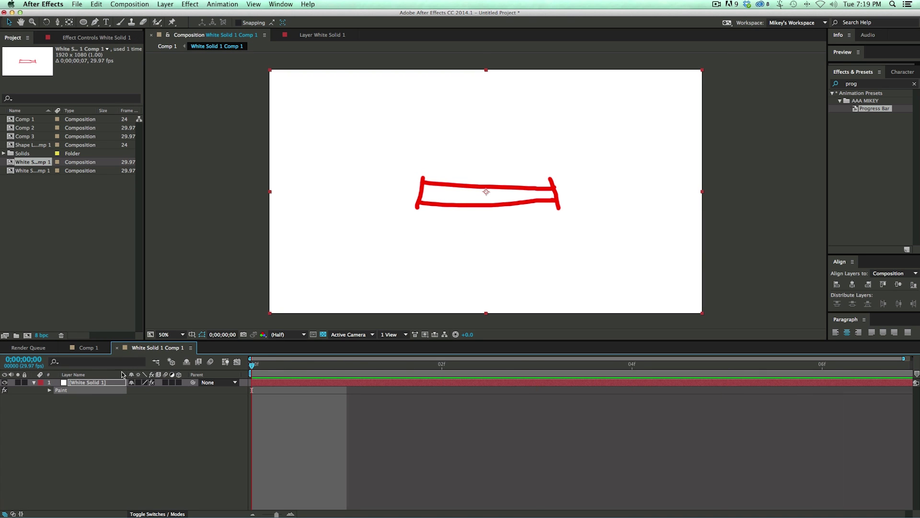
click(48, 390)
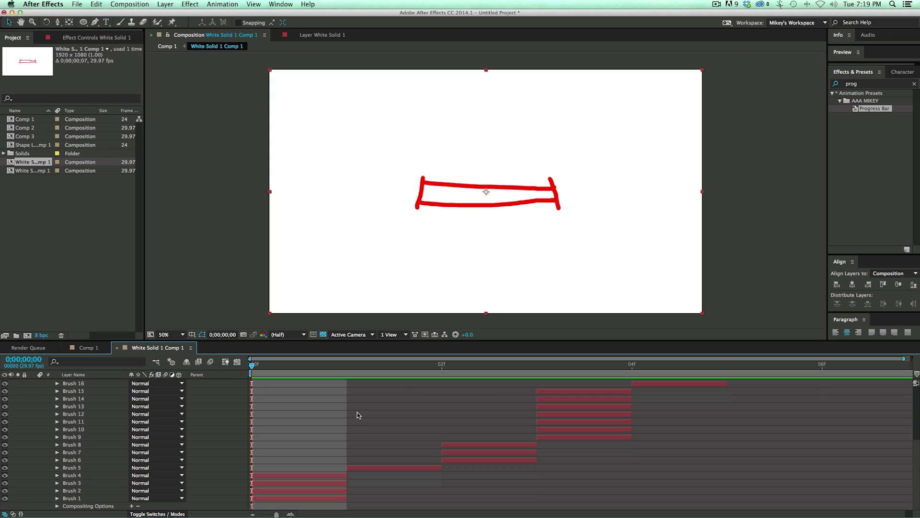
key(shift+Escape)
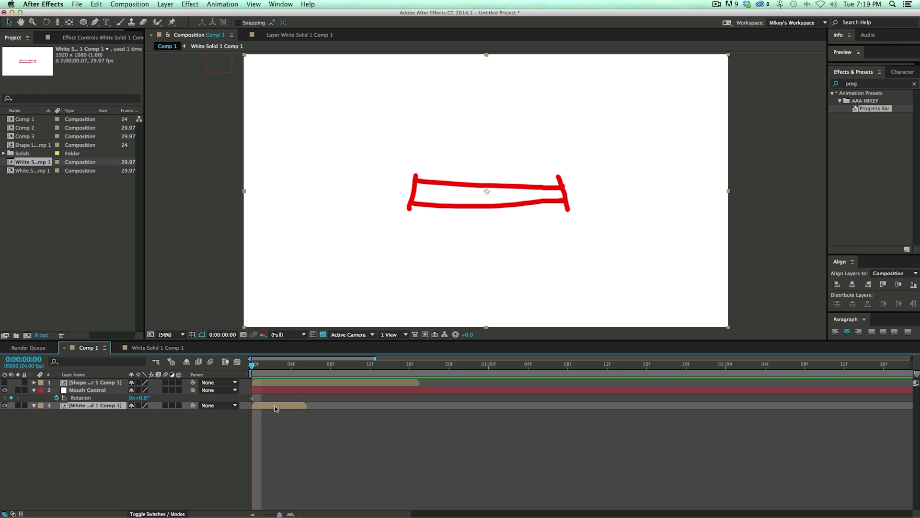
Enable Time Remapping on the precomp layer and delete its end Time Remap keyframe
click(166, 5)
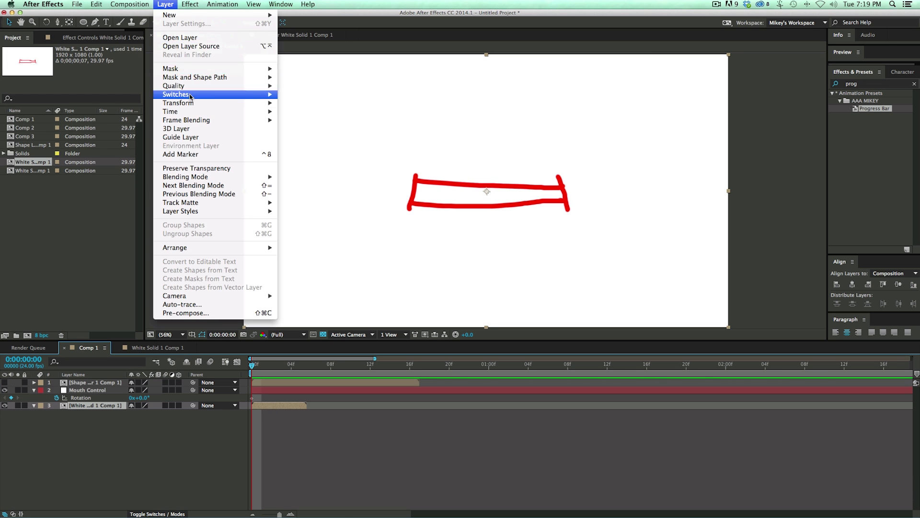
mouse_move(192, 112)
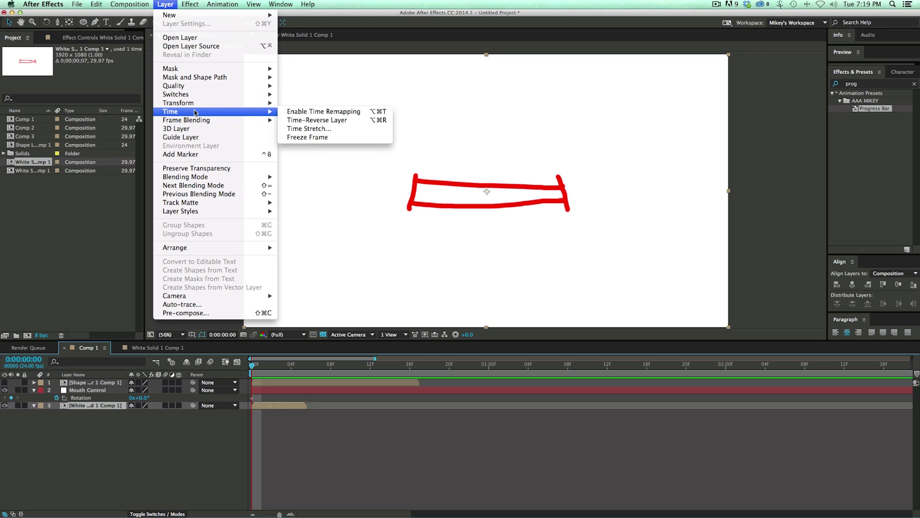
click(309, 112)
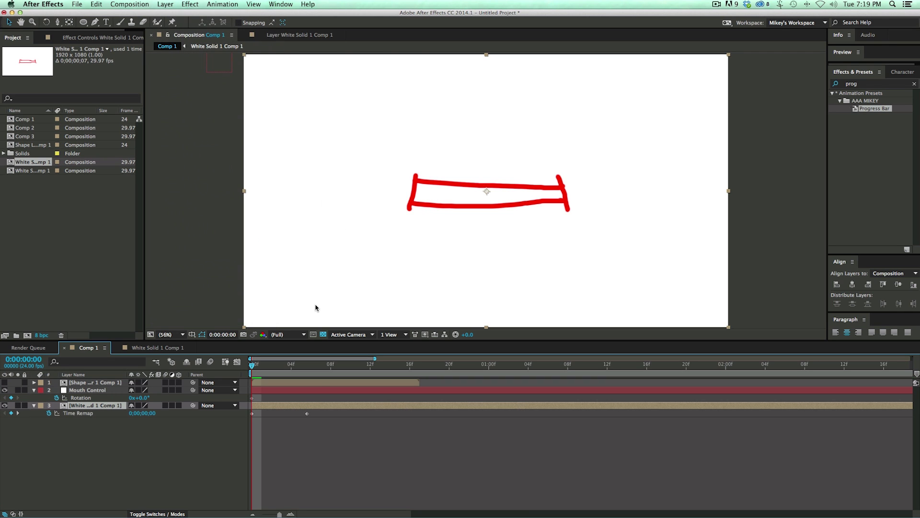
click(307, 414)
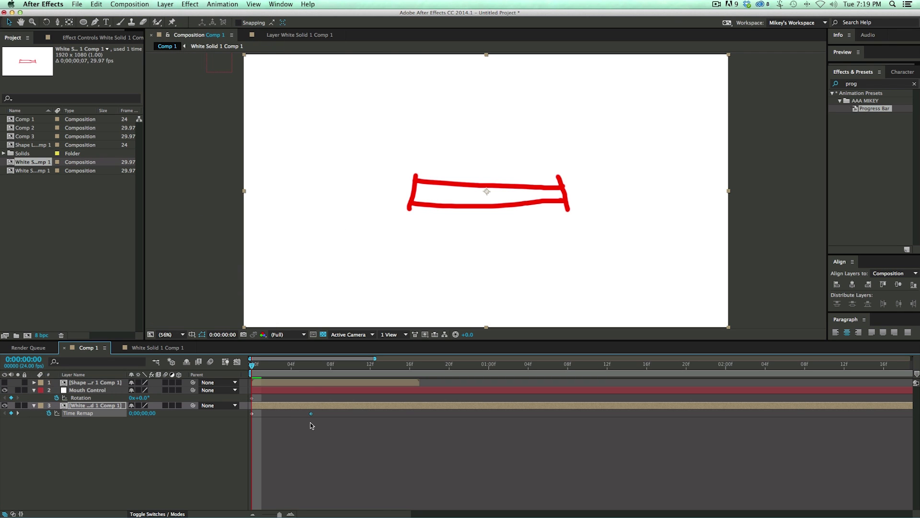
key(Delete)
mouse_move(258, 365)
mouse_down()
mouse_move(411, 370)
mouse_move(253, 368)
mouse_up()
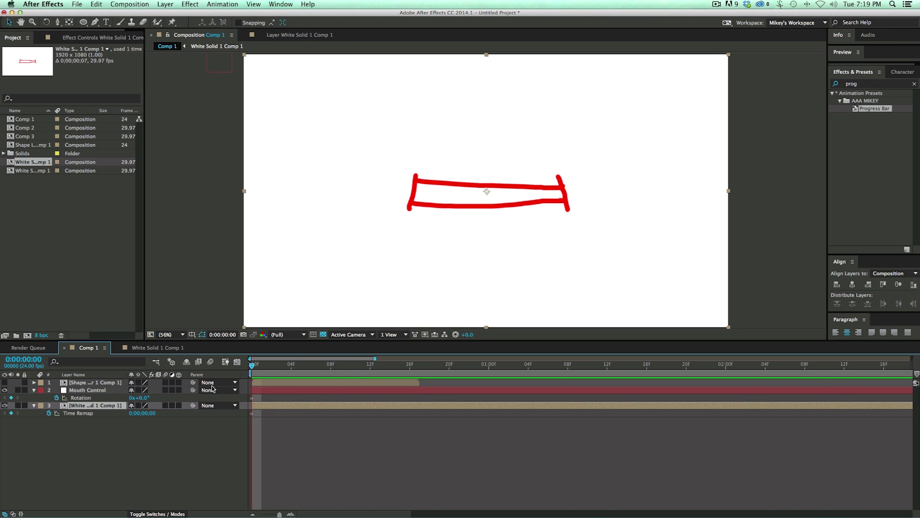
Select the Mouth Control null, bring its effect controls forward and select its Rotation
click(96, 390)
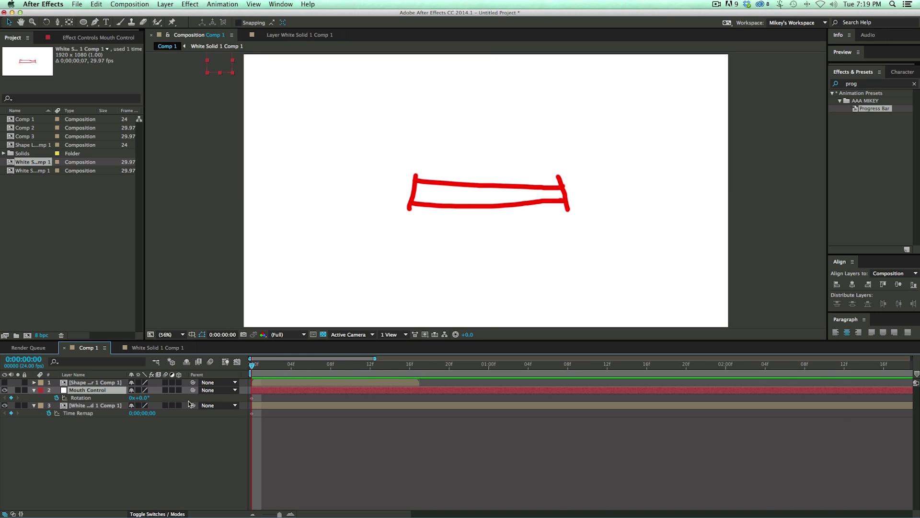
click(81, 38)
scroll(207, 127, up, 4)
scroll(215, 144, down, 4)
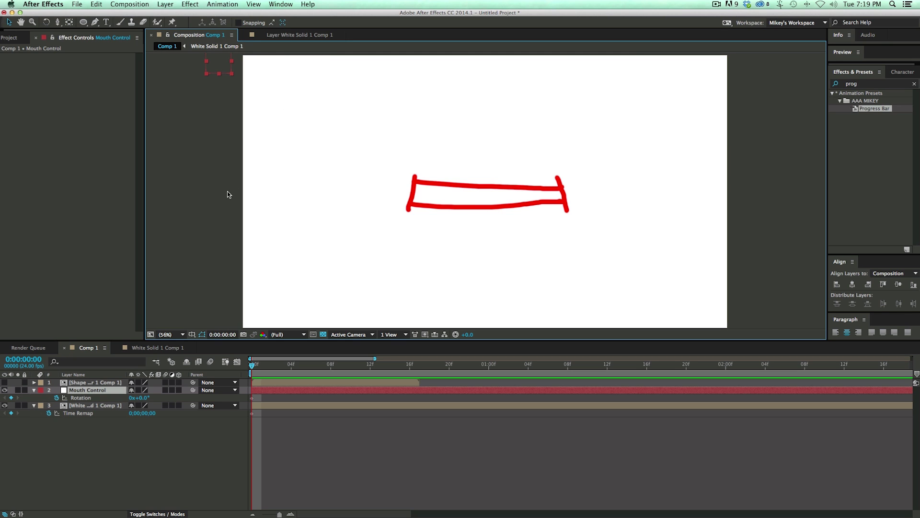
click(73, 396)
Show Mouth Control's Rotation, then add an expression to layer 3's Time Remap
click(83, 391)
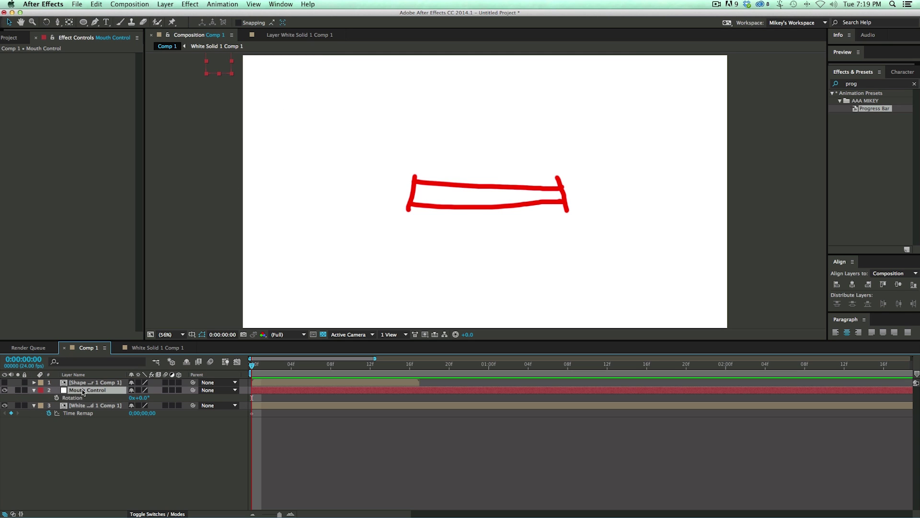
key(r)
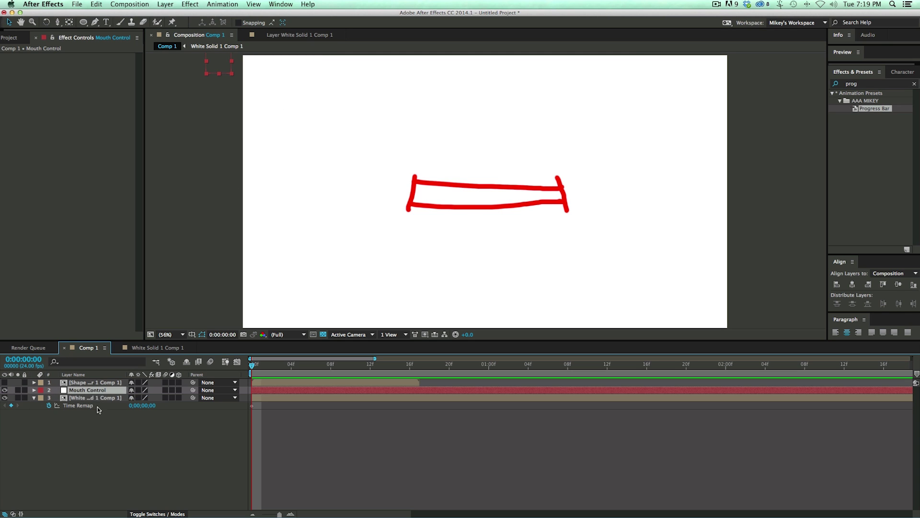
click(84, 390)
key(r)
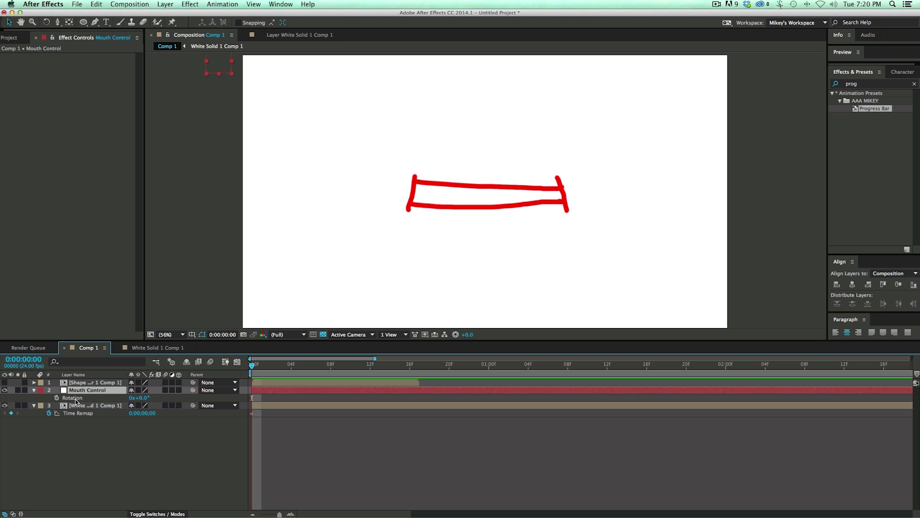
alt+click(48, 414)
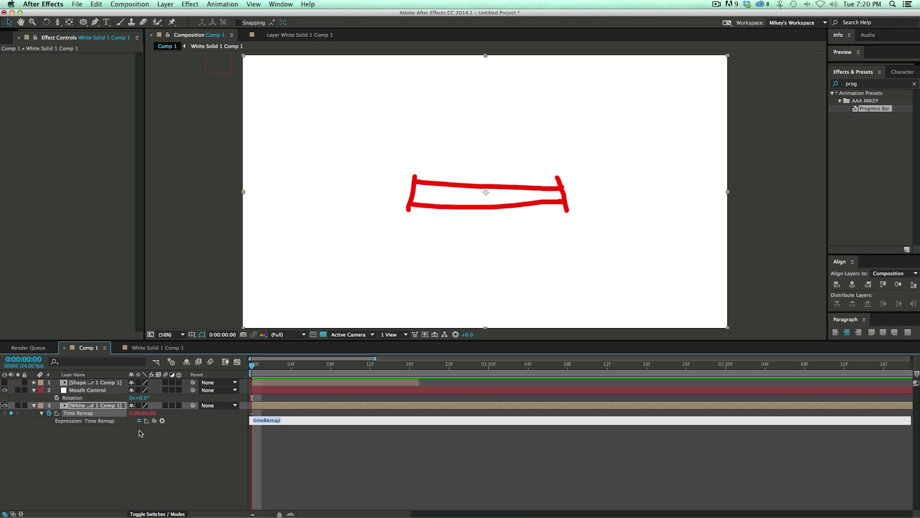
Pick-whip Time Remap to Mouth Control's Rotation, append /24 and commit the expression
drag(153, 420, 86, 400)
text(/)
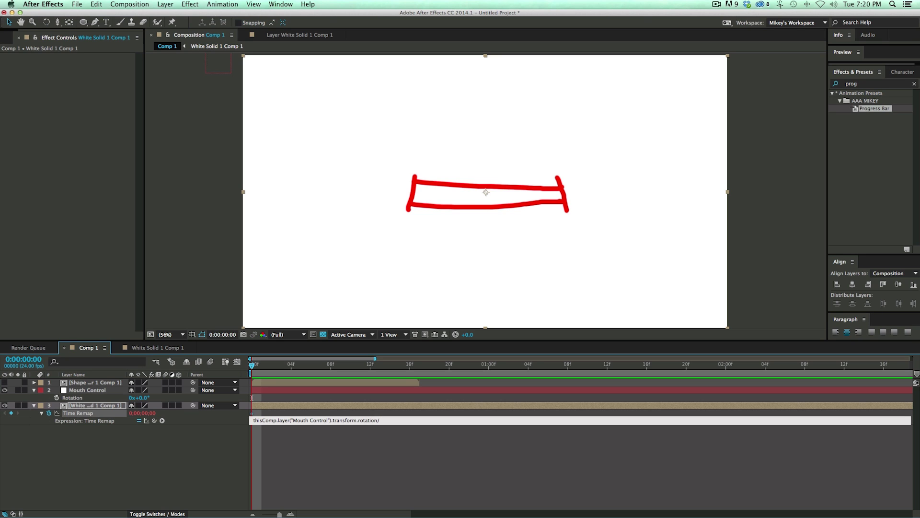
text(24)
click(392, 459)
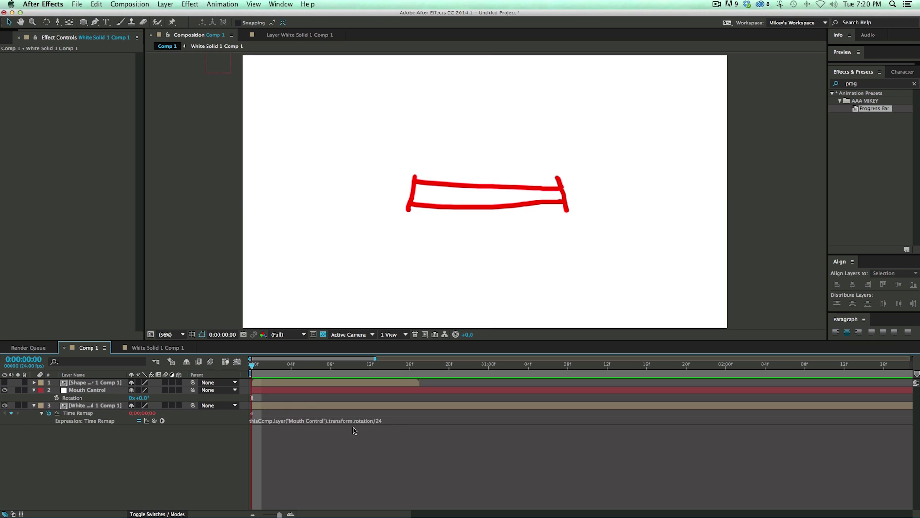
click(102, 391)
Set Mouth Control's Rotation value to 1°, then to 2°
click(142, 397)
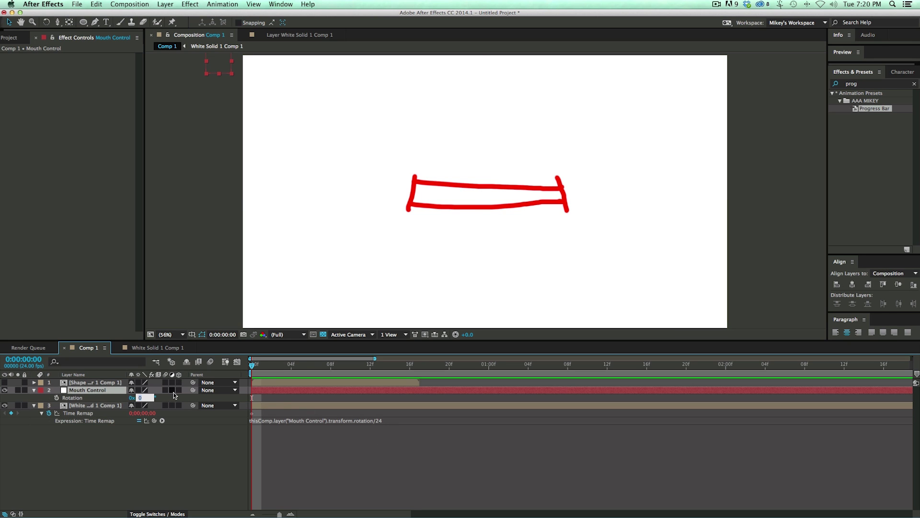
text(1)
key(Return)
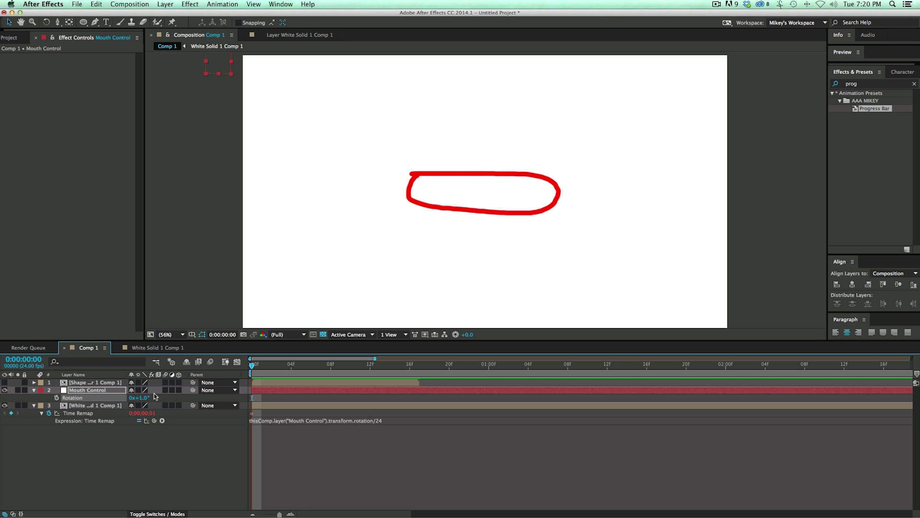
click(146, 398)
text(2)
key(Return)
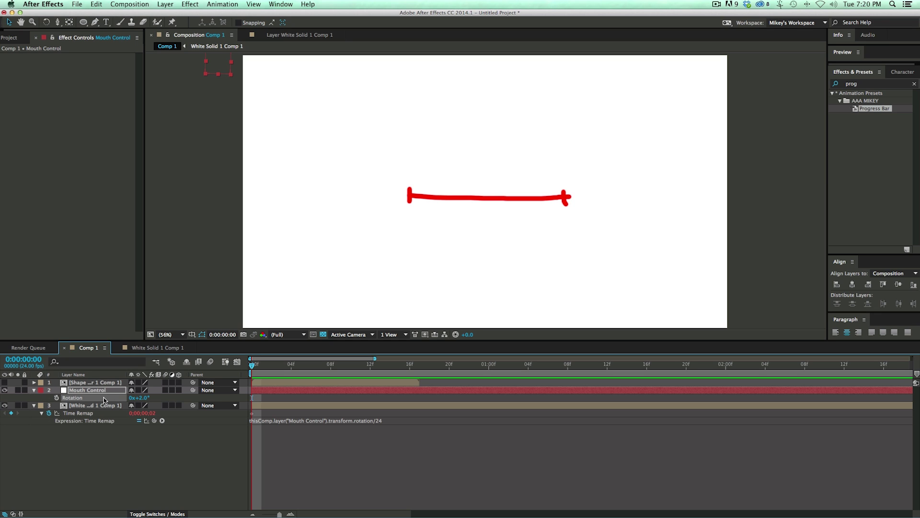
click(277, 391)
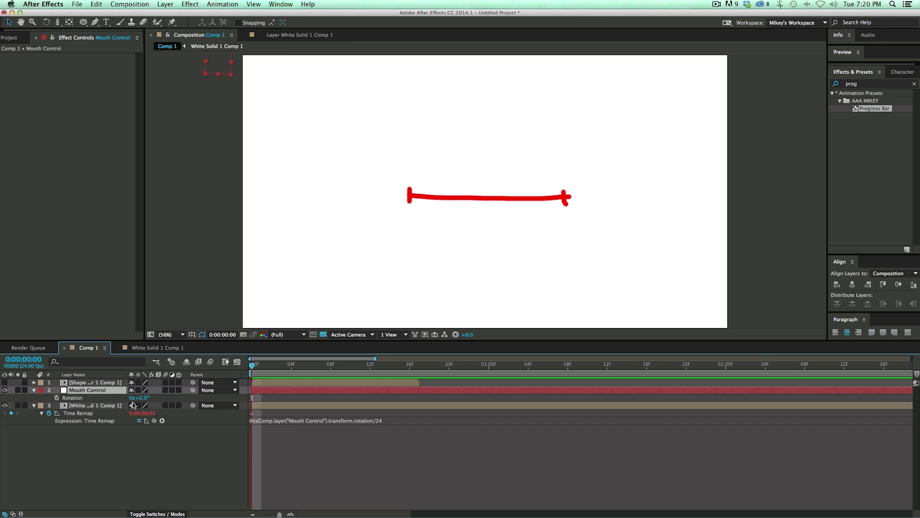
Nudge Mouth Control's rotation up and down with keypad +/- to preview each mouth shape
key(KP_Add)
key(KP_Add)
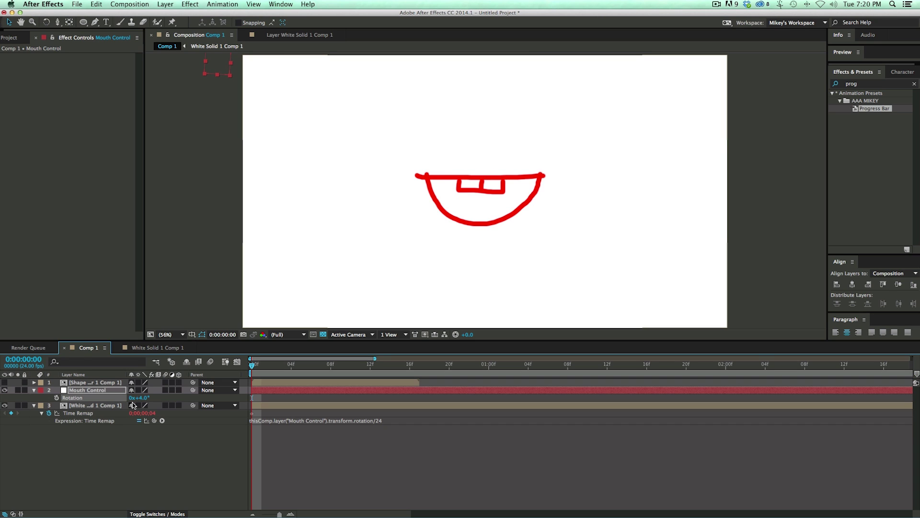
key(KP_Add)
key(KP_Add)
key(KP_Subtract)
key(KP_Subtract)
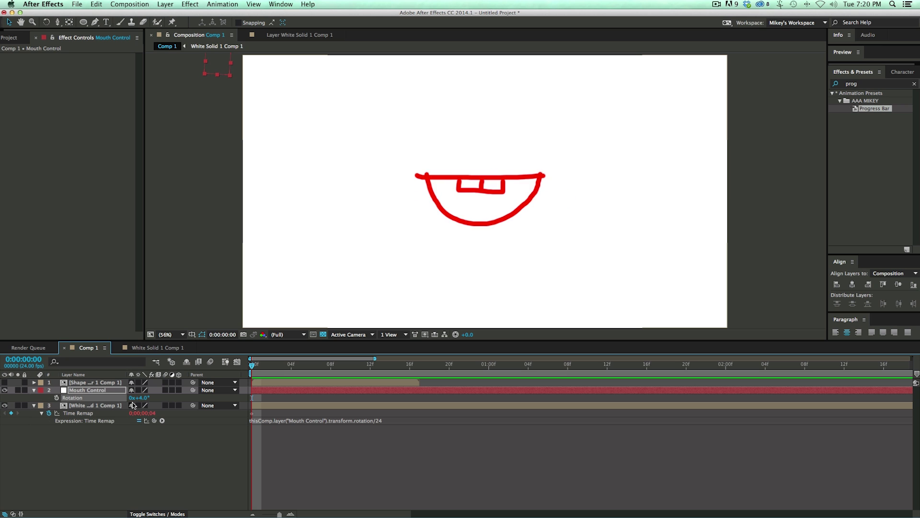
key(KP_Add)
key(KP_Subtract)
key(KP_Subtract)
key(KP_Subtract)
key(KP_Add)
key(KP_Add)
key(KP_Subtract)
key(KP_Subtract)
key(KP_Subtract)
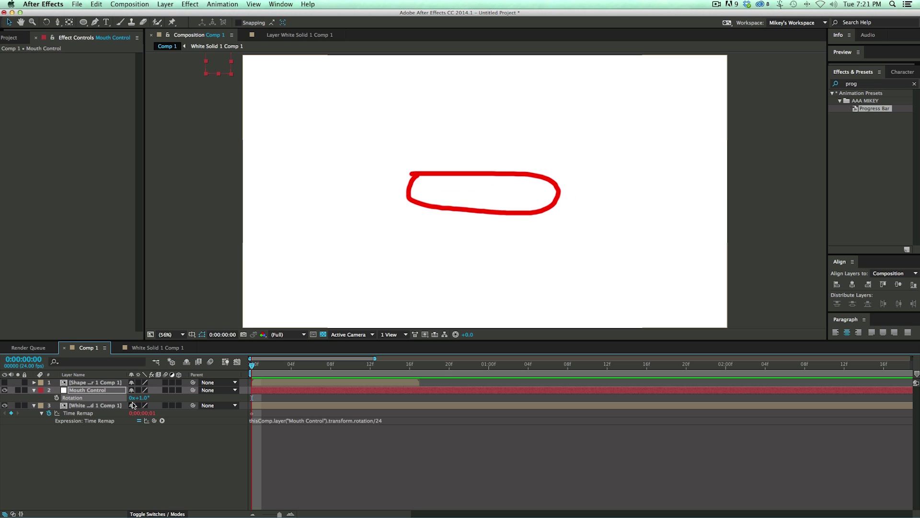
key(KP_Add)
key(KP_Add)
key(KP_Add)
key(KP_Subtract)
key(KP_Subtract)
key(KP_Subtract)
key(KP_Add)
key(KP_Add)
key(KP_Add)
key(KP_Subtract)
key(KP_Subtract)
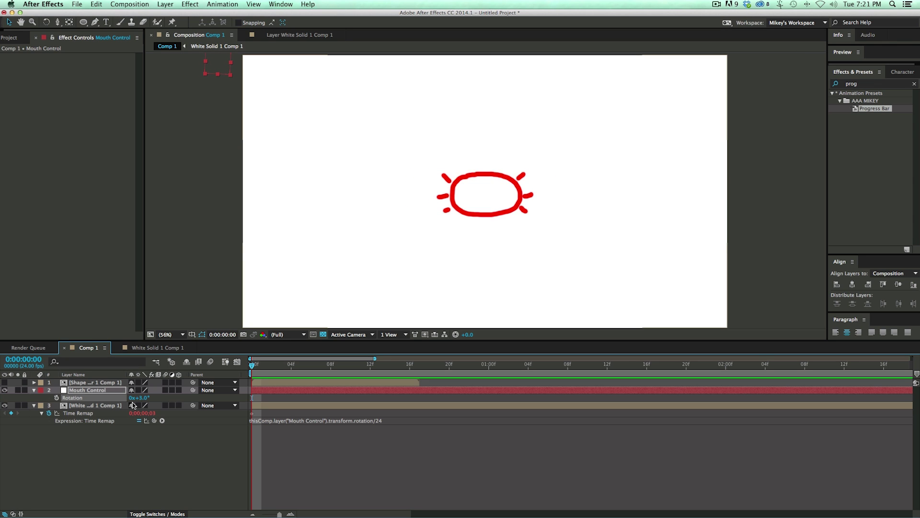
key(KP_Subtract)
key(KP_Add)
key(KP_Add)
key(KP_Add)
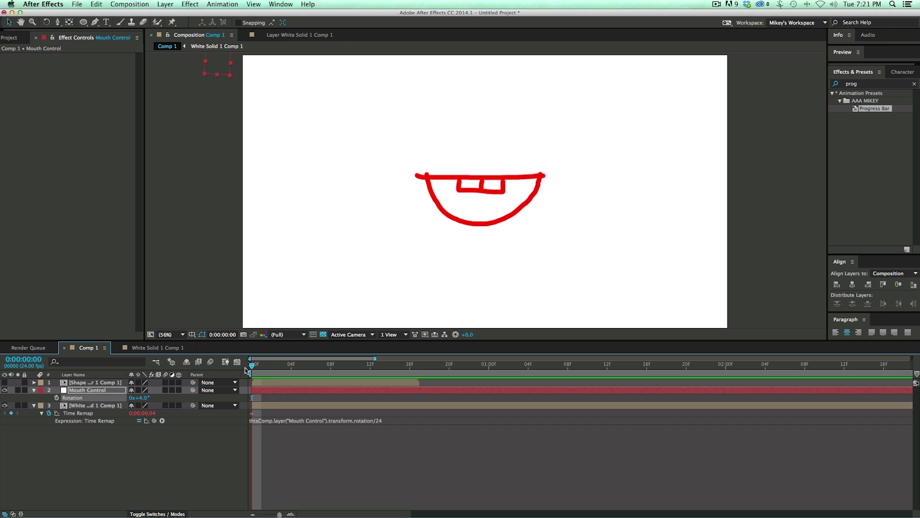
Keyframe Mouth Control's Rotation at 4° on frame 2 and 2° on frame 3, then compare
key(Page_Down)
key(Page_Down)
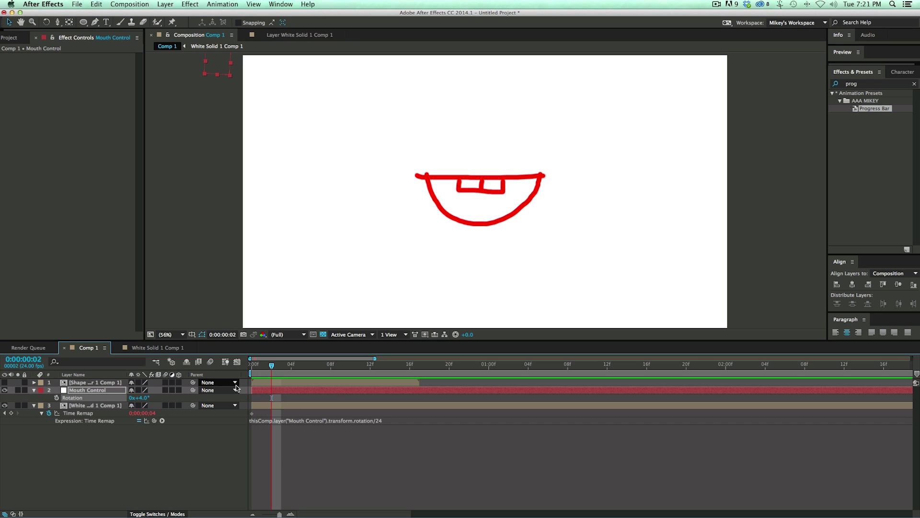
click(57, 397)
key(Page_Down)
mouse_move(139, 397)
mouse_down()
mouse_move(131, 397)
mouse_move(139, 397)
mouse_up()
key(Page_Up)
key(Page_Down)
key(Page_Up)
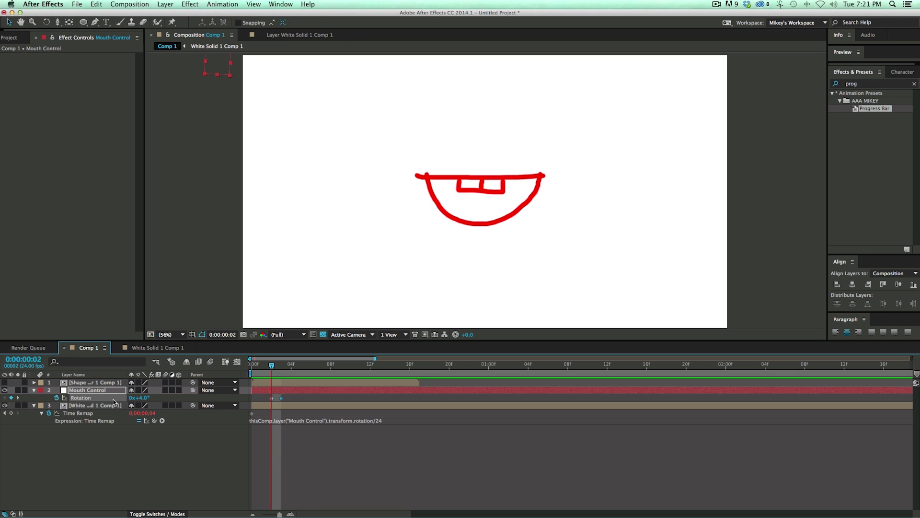